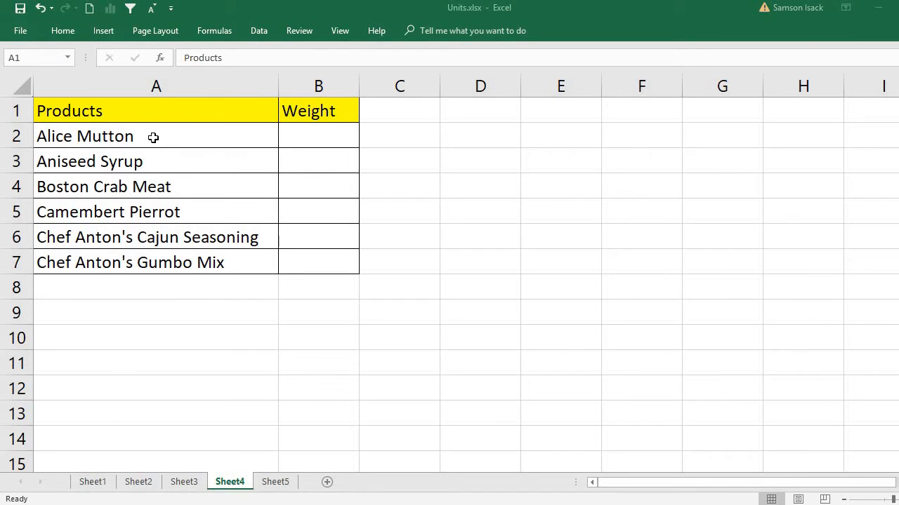
Enter the weights 10 KG, 20 KG and 40 KG for Alice Mutton, Aniseed Syrup and Boston Crab Meat in B2:B4.
{"action": "double_click", "coordinate": [311, 130]}
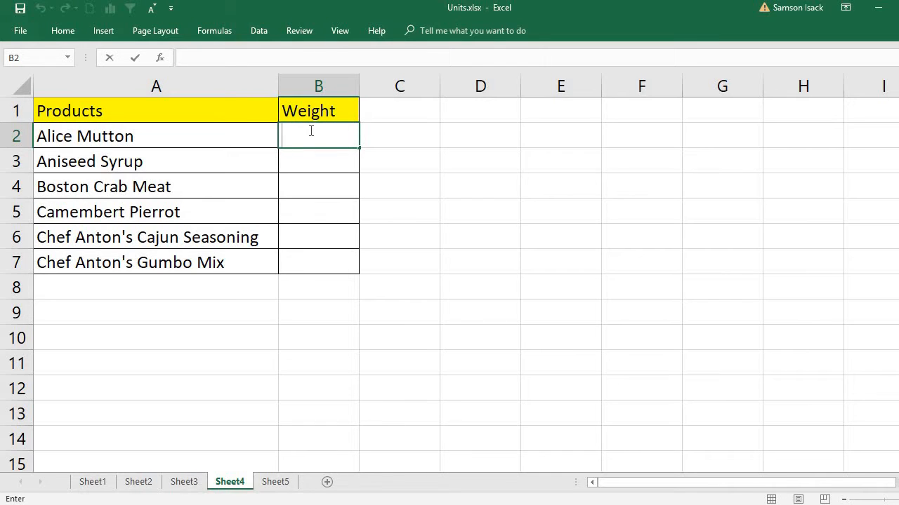
{"action": "type", "text": "10 KG"}
{"action": "left_click", "coordinate": [314, 156]}
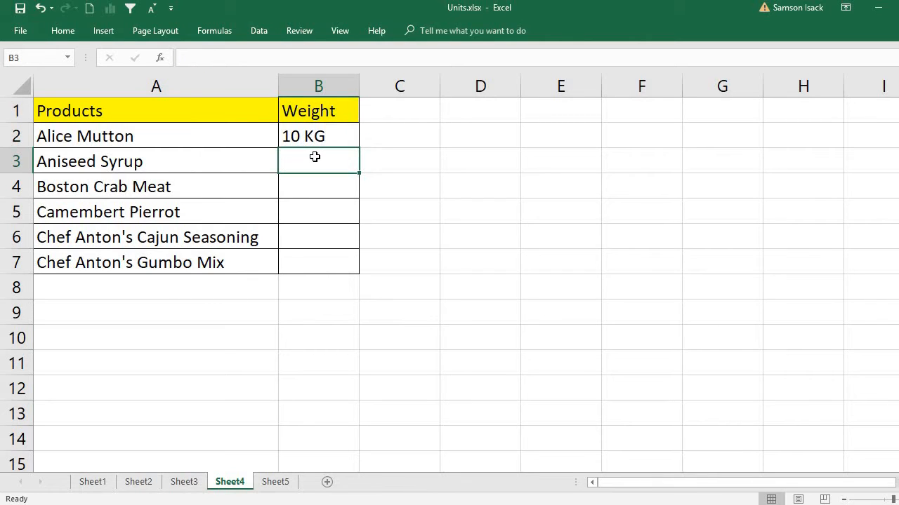
{"action": "type", "text": "20 "}
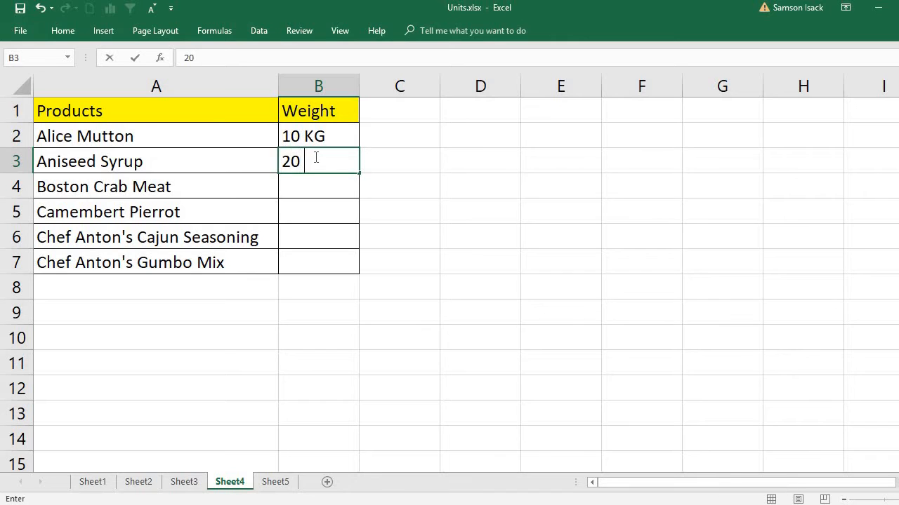
{"action": "type", "text": "KG"}
{"action": "key", "text": "Return"}
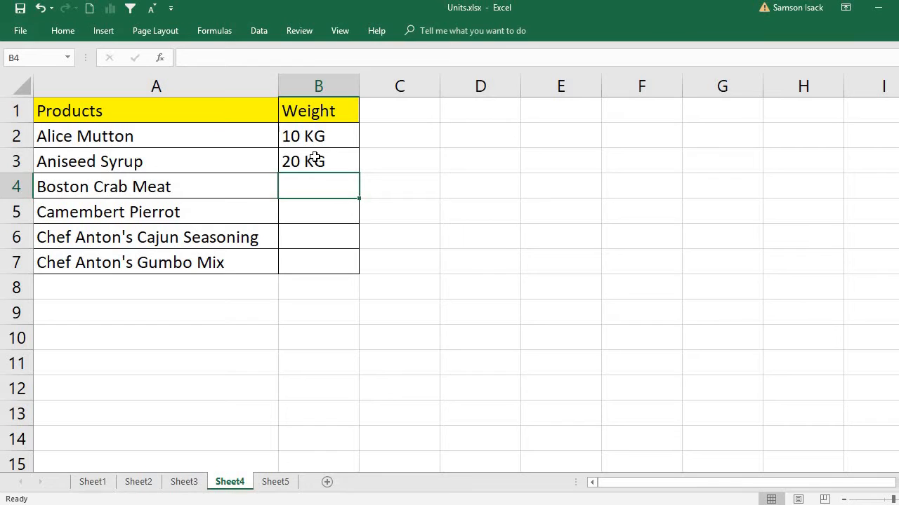
{"action": "type", "text": "40"}
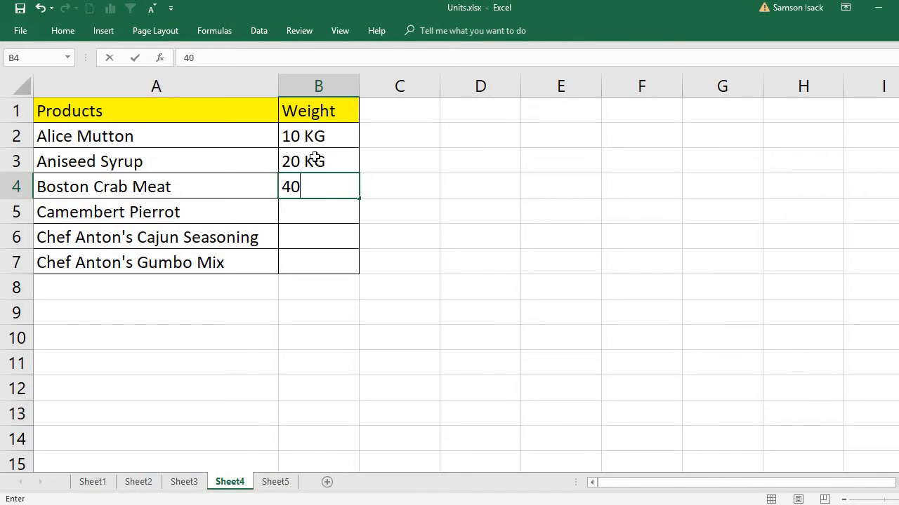
{"action": "type", "text": " KG"}
{"action": "key", "text": "Return"}
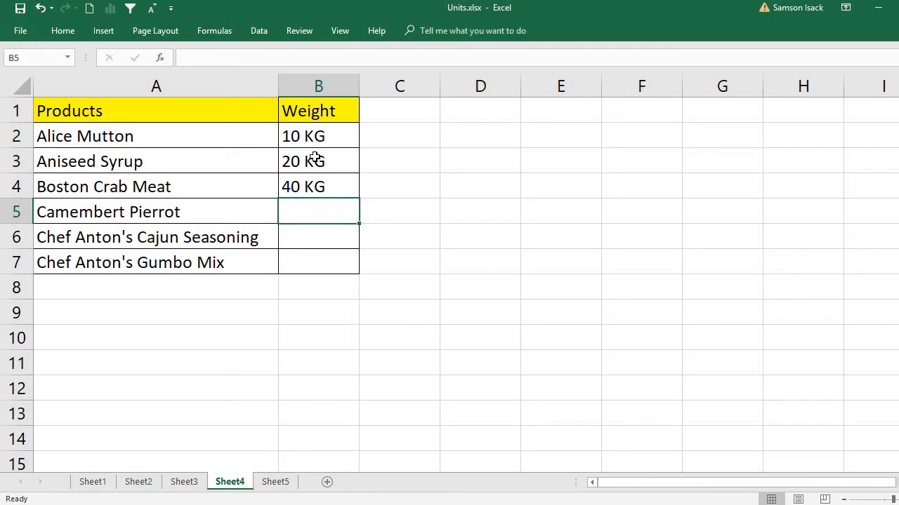
Enter the weights 23 KG, 34 KG and 50 KG for the remaining three products in B5:B7.
{"action": "type", "text": "23 "}
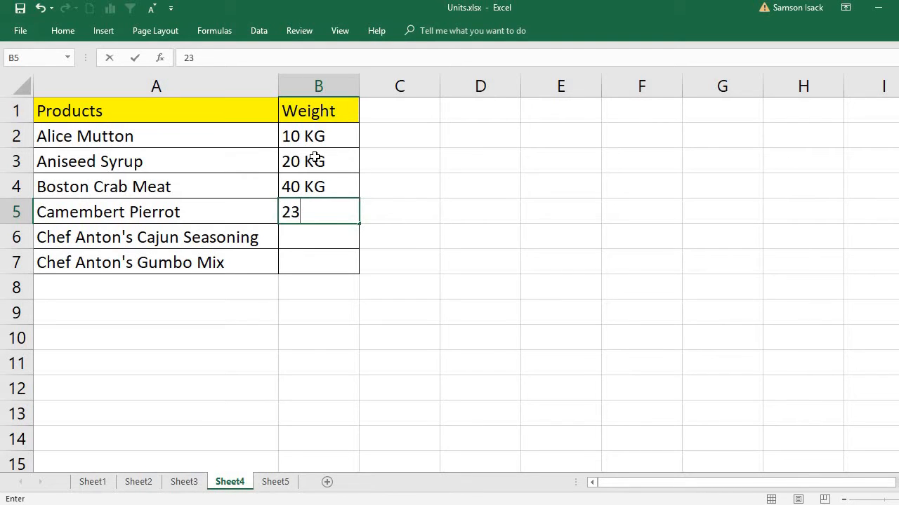
{"action": "type", "text": "KG"}
{"action": "key", "text": "Return"}
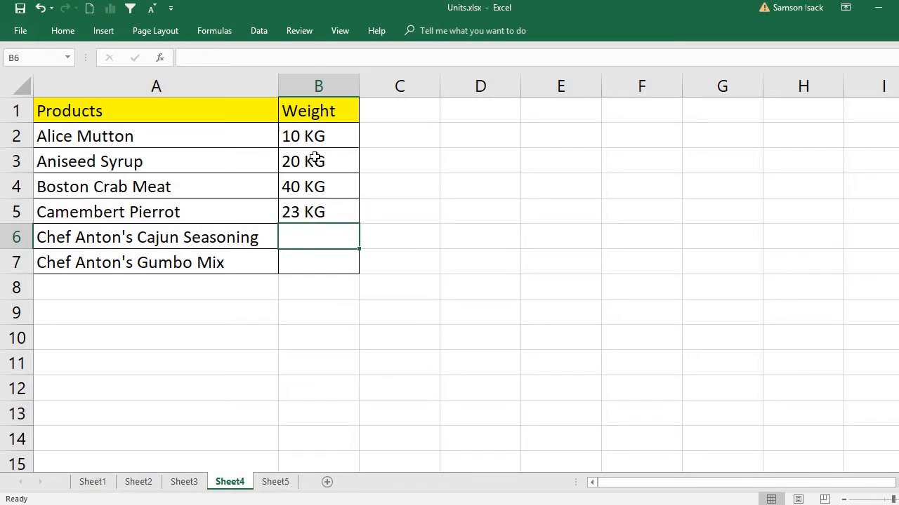
{"action": "type", "text": "34 "}
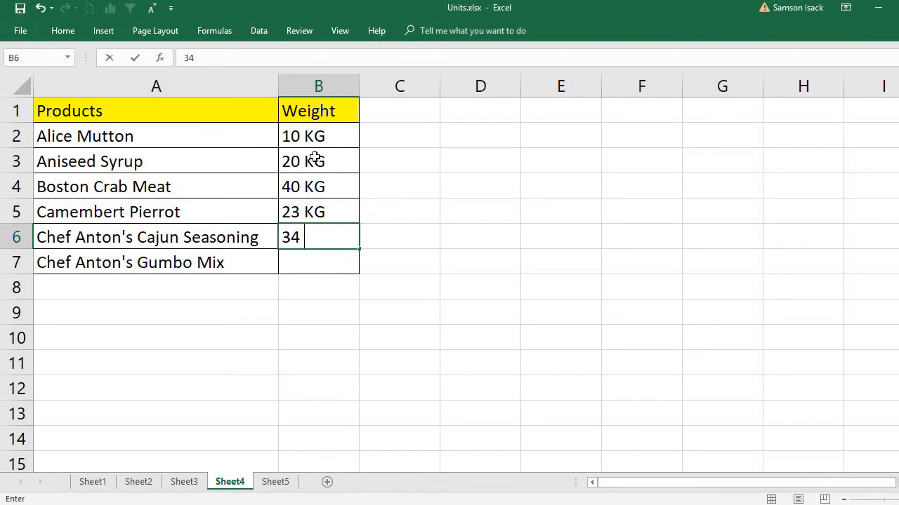
{"action": "type", "text": "KG"}
{"action": "key", "text": "Return"}
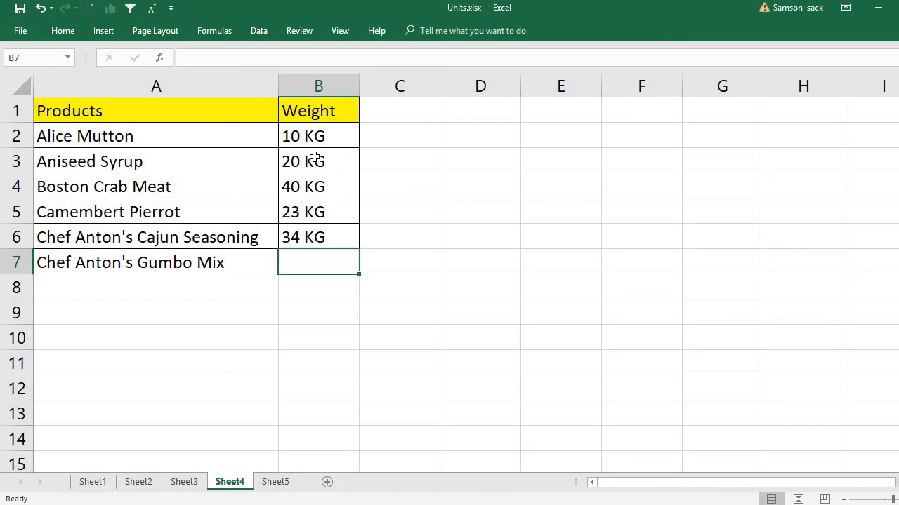
{"action": "type", "text": "50 "}
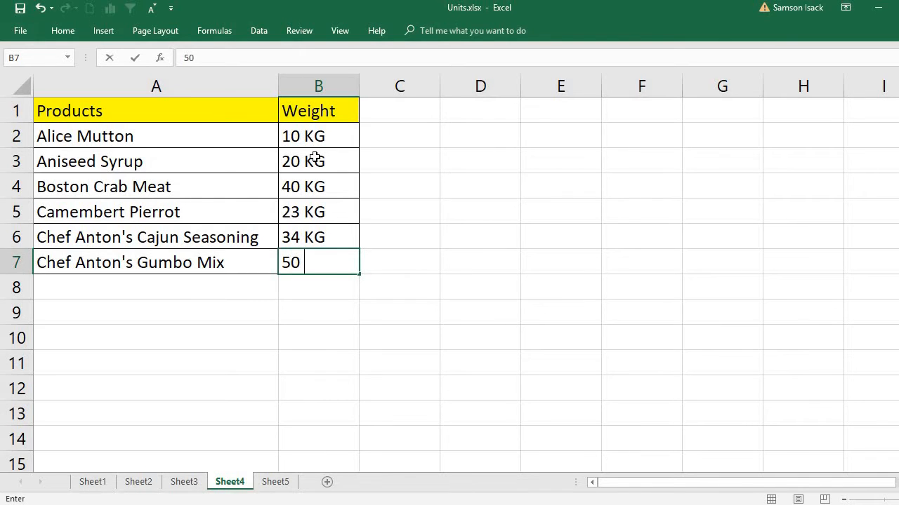
{"action": "type", "text": "KG"}
{"action": "left_click", "coordinate": [381, 166]}
{"action": "left_click_drag", "start_coordinate": [341, 132], "coordinate": [350, 255]}
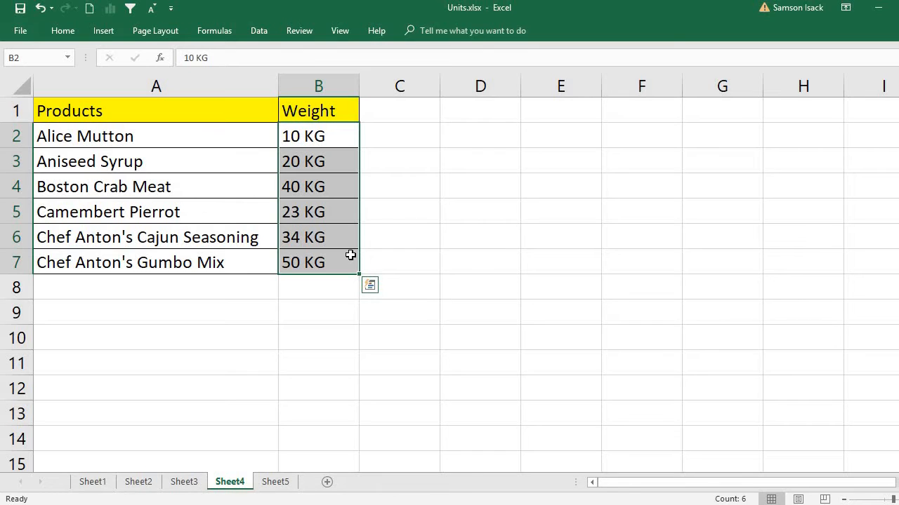
{"action": "left_click", "coordinate": [337, 140]}
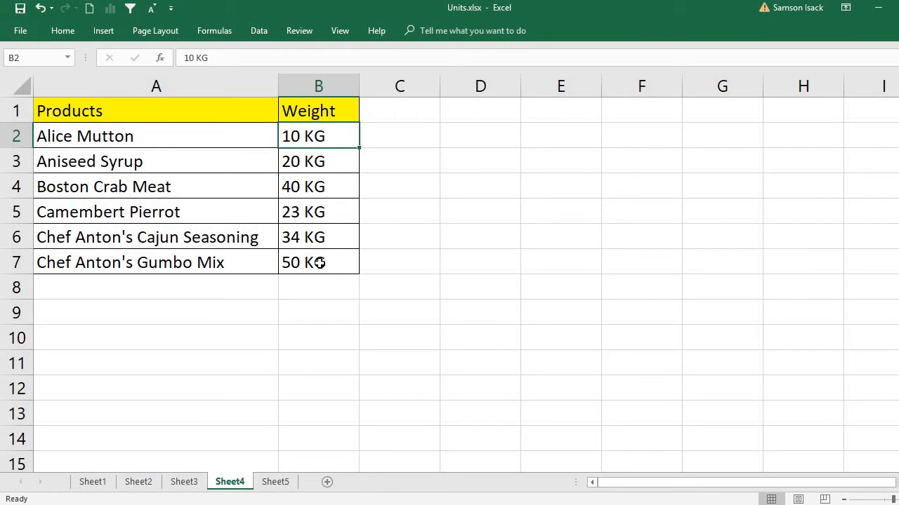
{"action": "left_click_drag", "start_coordinate": [319, 263], "coordinate": [318, 137]}
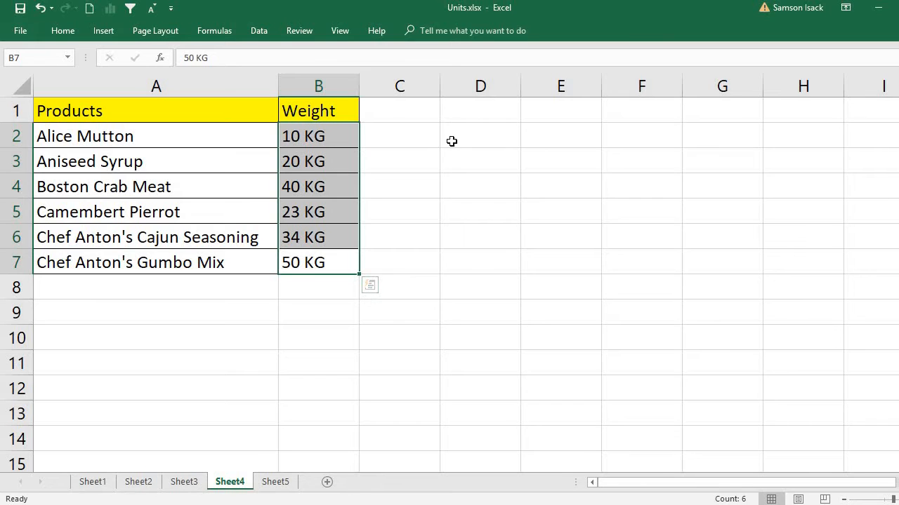
Enter the number 8 in cell D1 and the text KG in cell D2 to compare their alignment.
{"action": "left_click", "coordinate": [478, 116]}
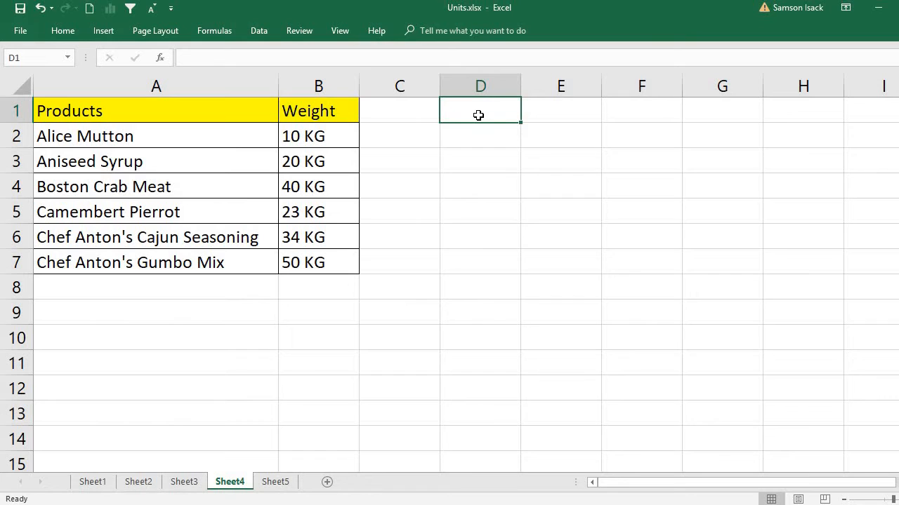
{"action": "type", "text": "8"}
{"action": "key", "text": "Return"}
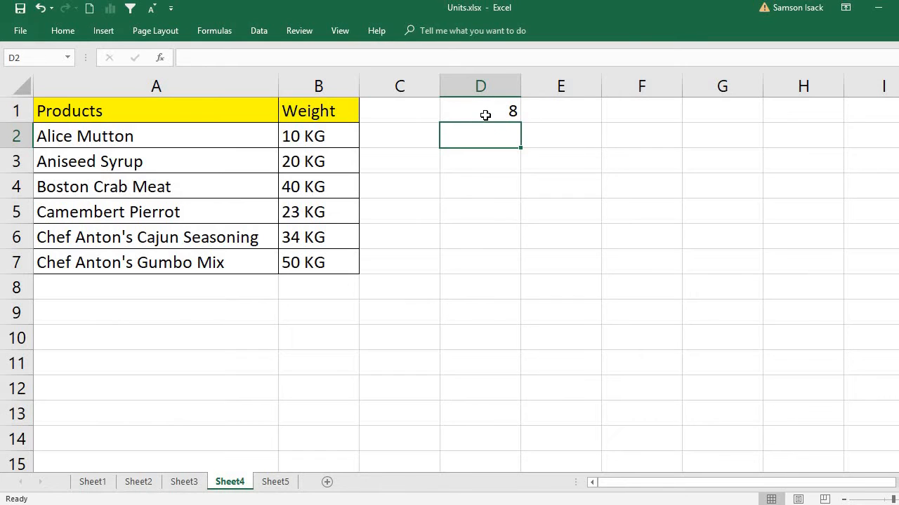
{"action": "left_click", "coordinate": [486, 115]}
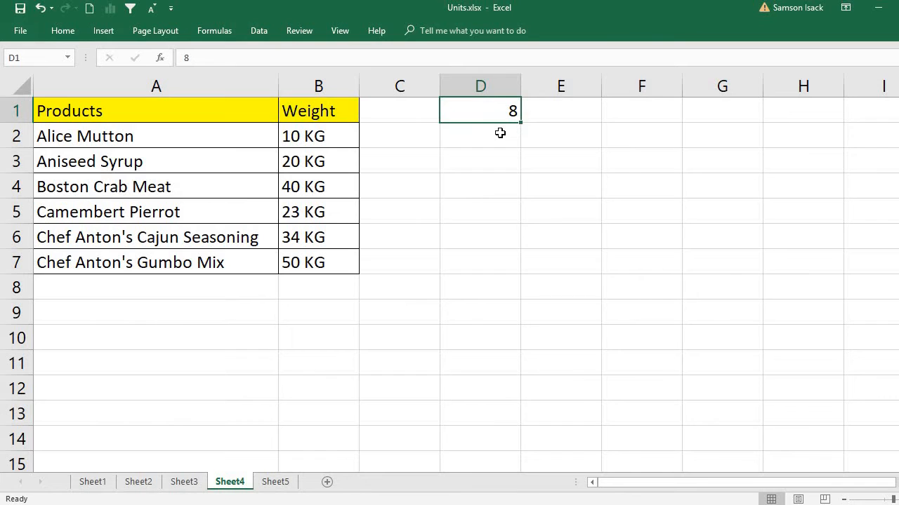
{"action": "left_click", "coordinate": [500, 132]}
{"action": "type", "text": "KG"}
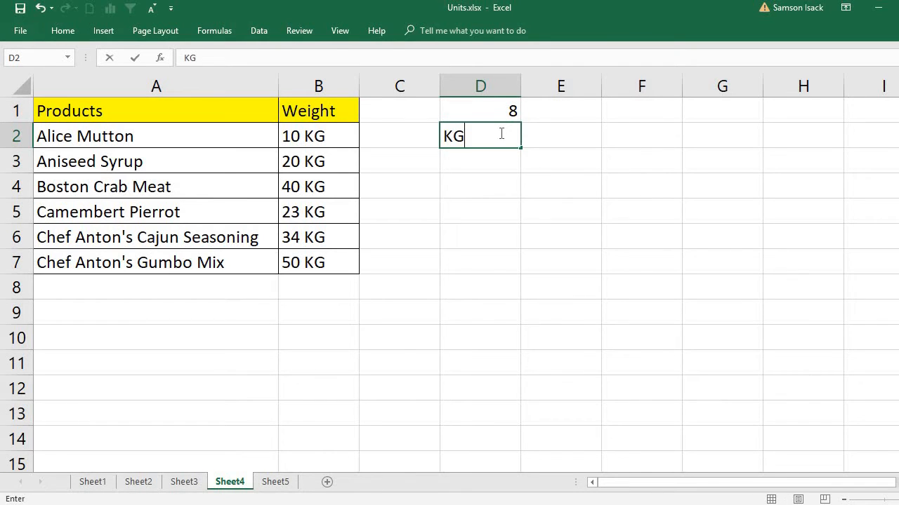
{"action": "key", "text": "Return"}
{"action": "left_click", "coordinate": [495, 134]}
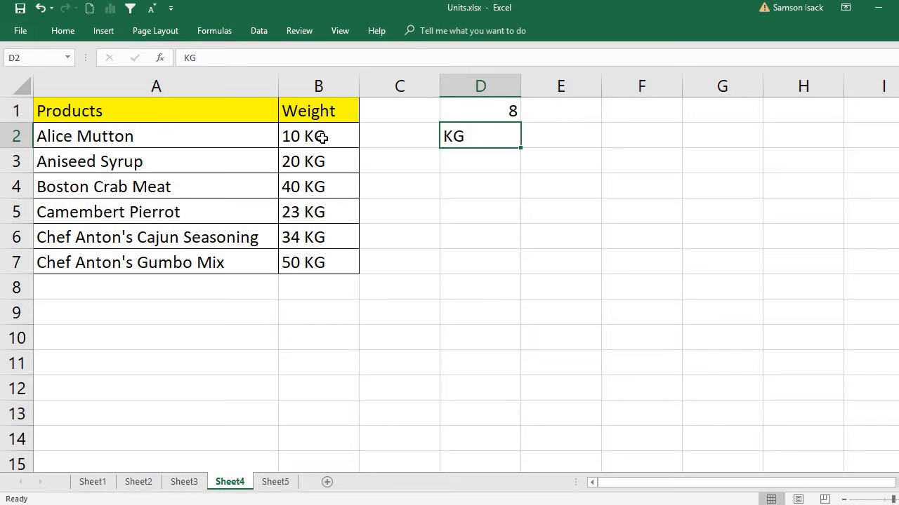
Total the weights in cell B8 with the formula =SUM(B2:B7).
{"action": "left_click", "coordinate": [327, 285]}
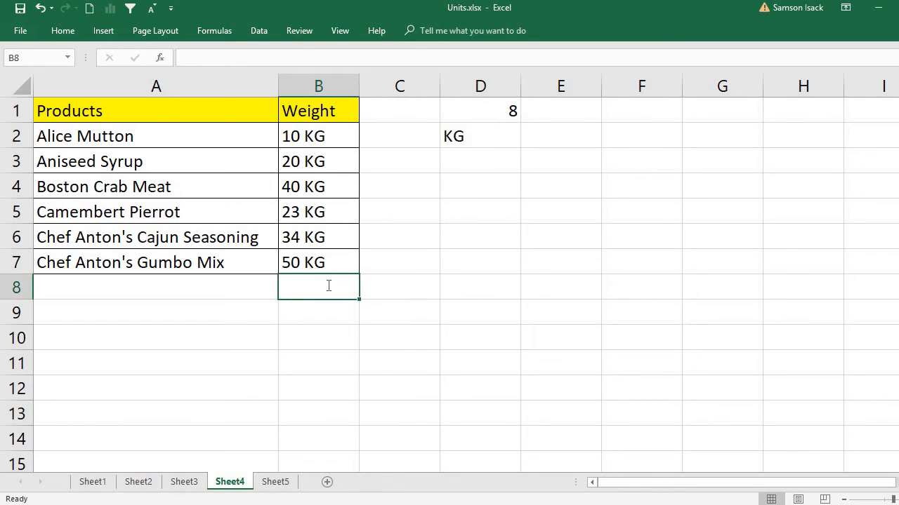
{"action": "type", "text": "=SU"}
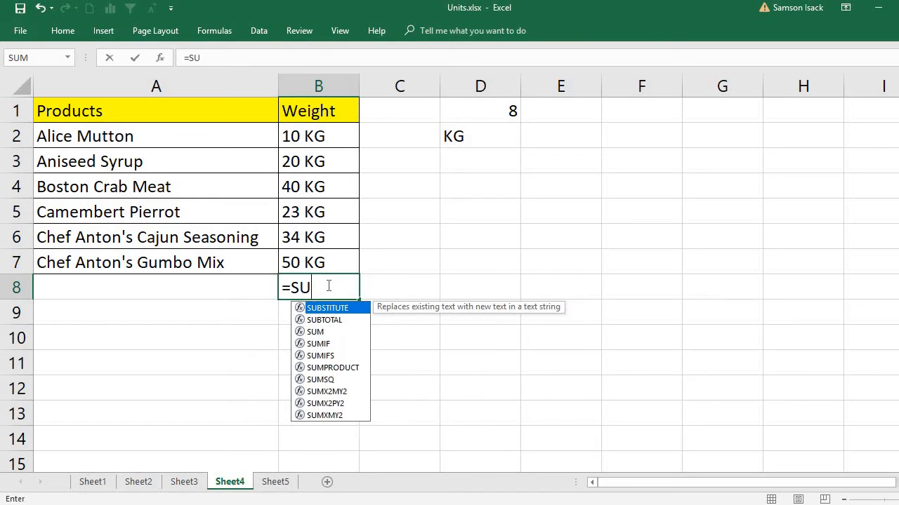
{"action": "type", "text": "M("}
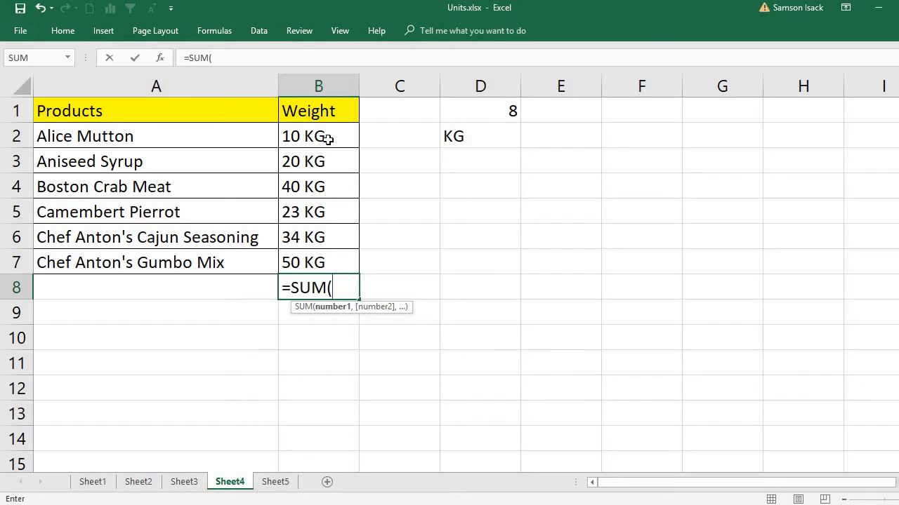
{"action": "left_click_drag", "start_coordinate": [328, 139], "coordinate": [335, 257]}
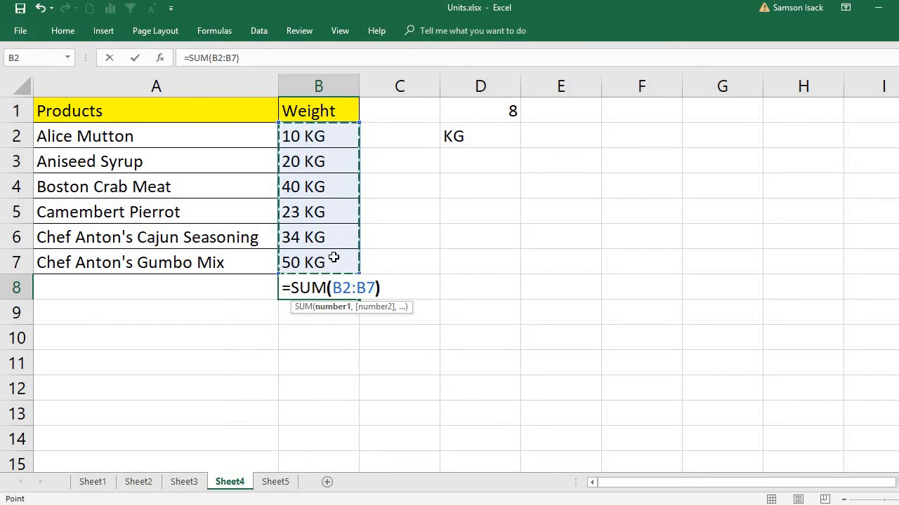
{"action": "type", "text": ")"}
{"action": "key", "text": "Return"}
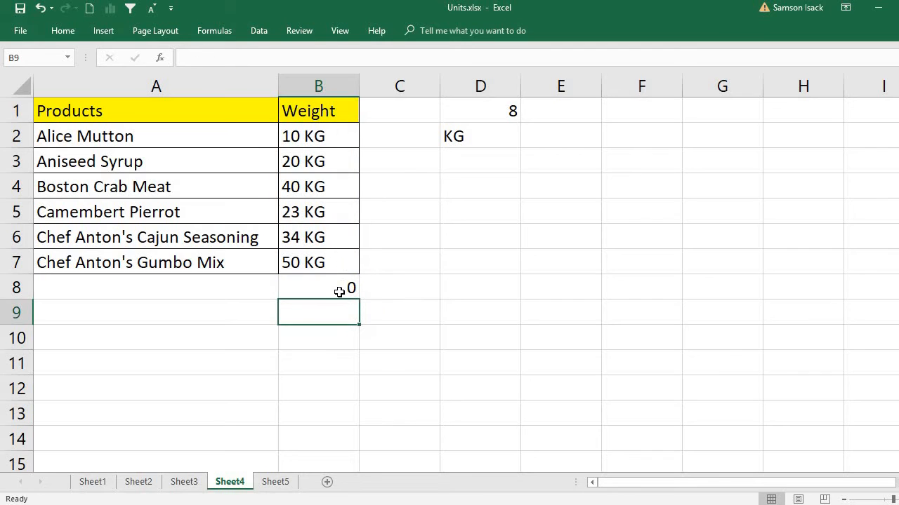
{"action": "left_click", "coordinate": [339, 292]}
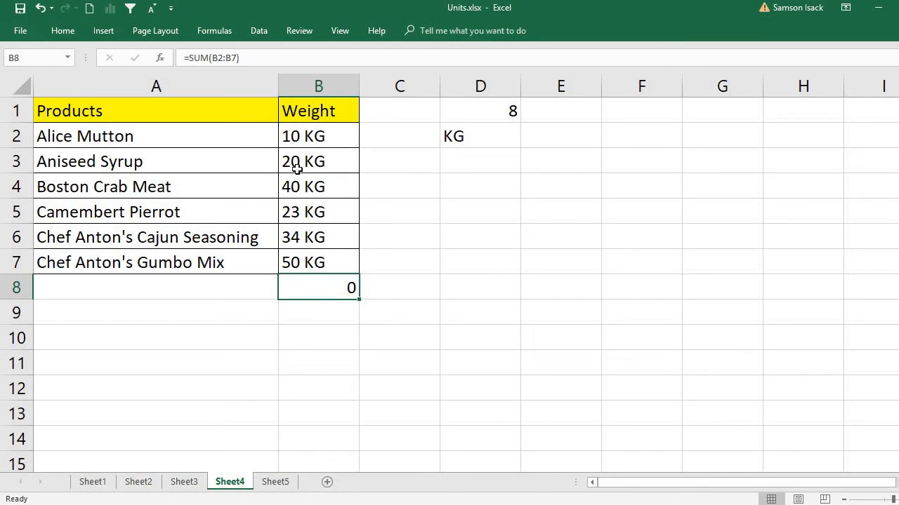
{"action": "left_click_drag", "start_coordinate": [314, 137], "coordinate": [323, 250]}
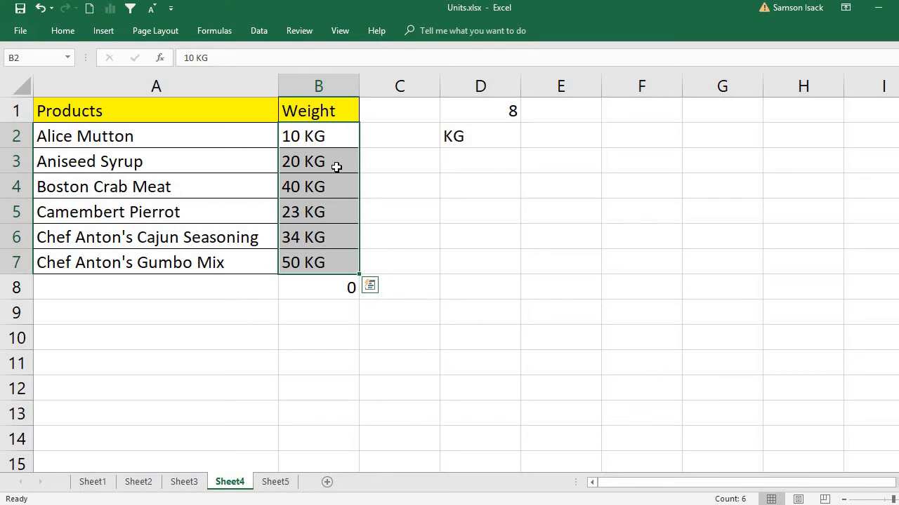
{"action": "double_click", "coordinate": [338, 145]}
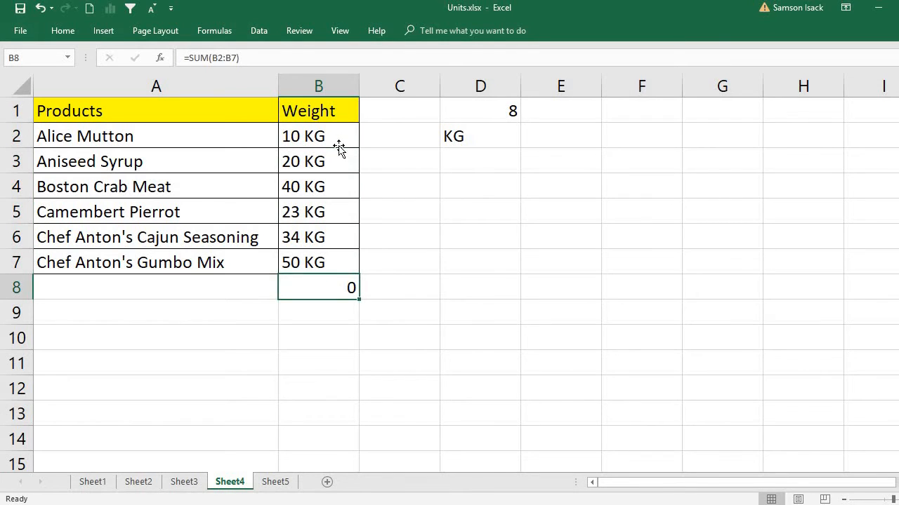
{"action": "double_click", "coordinate": [333, 136]}
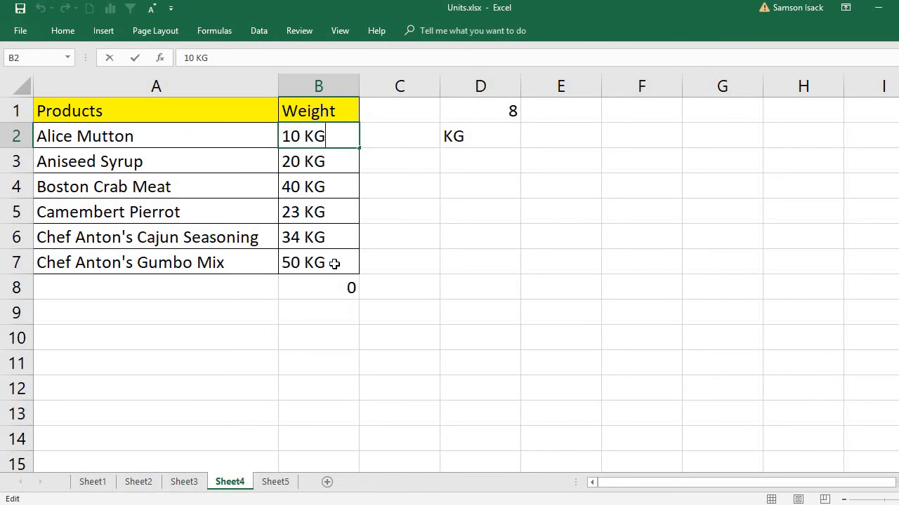
Clear all the weight entries from cells B2:B7, keeping the total formula below them.
{"action": "left_click_drag", "start_coordinate": [334, 263], "coordinate": [328, 137]}
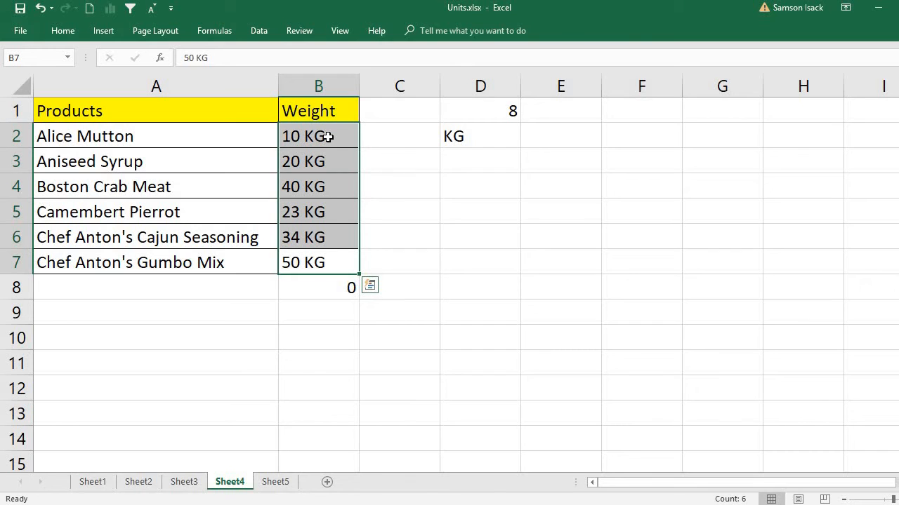
{"action": "key", "text": "Delete"}
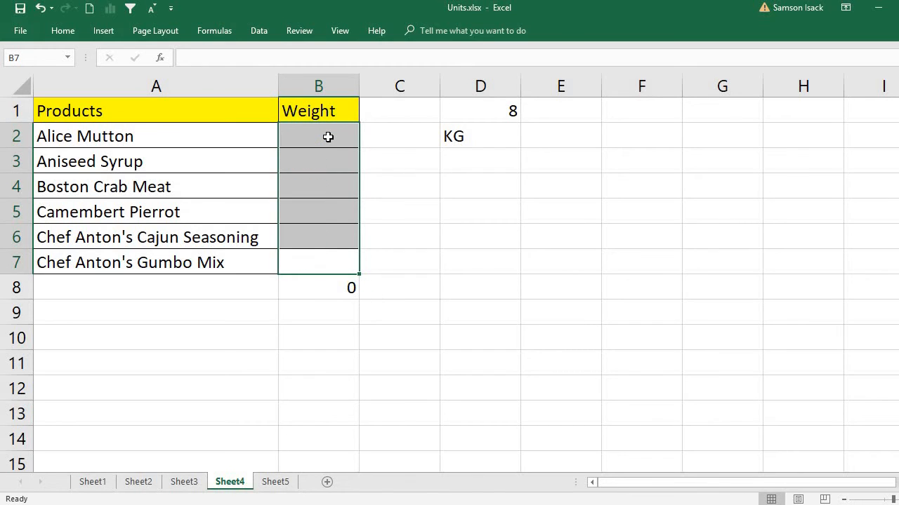
Apply the custom number format 0"KG" to the empty weight cells B2:B7.
{"action": "left_click_drag", "start_coordinate": [337, 140], "coordinate": [347, 266]}
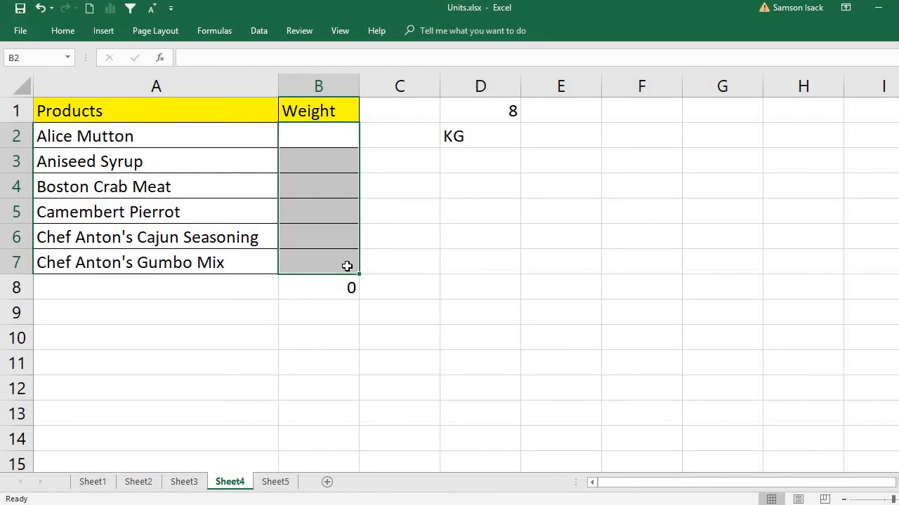
{"action": "right_click", "coordinate": [317, 216]}
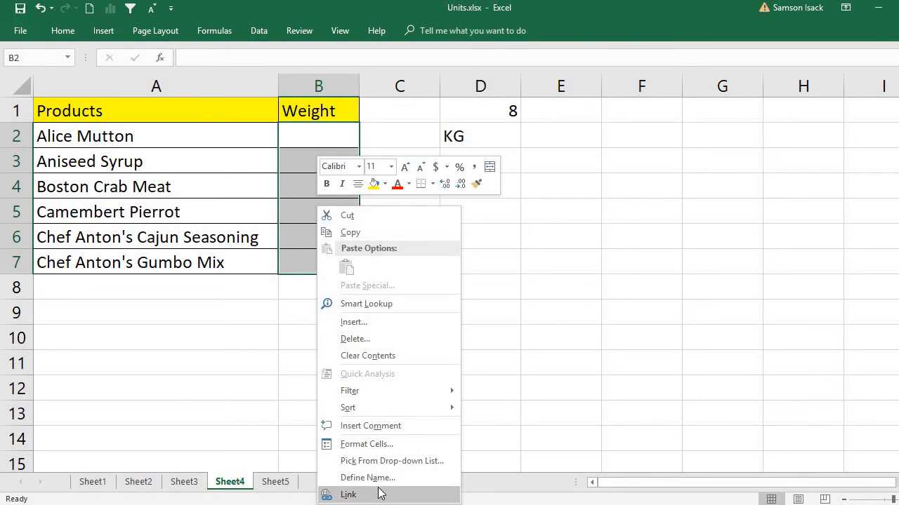
{"action": "left_click", "coordinate": [378, 452]}
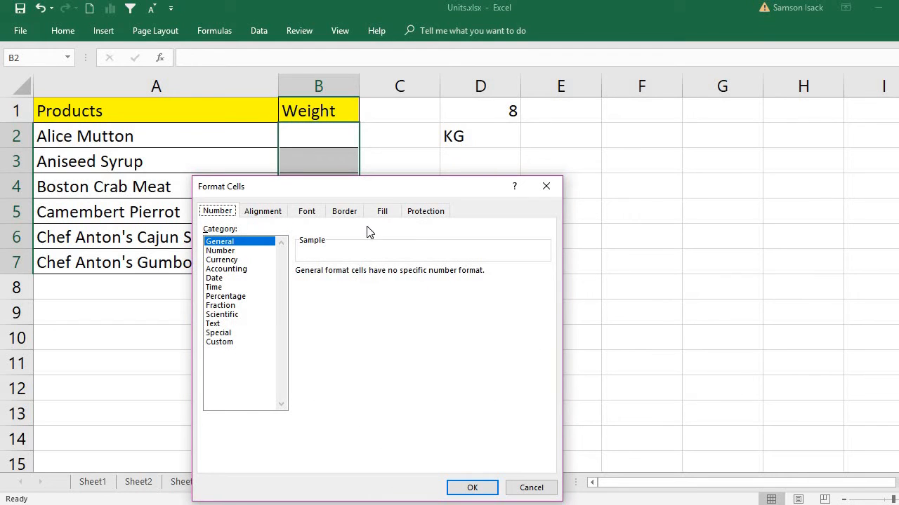
{"action": "left_click", "coordinate": [234, 342]}
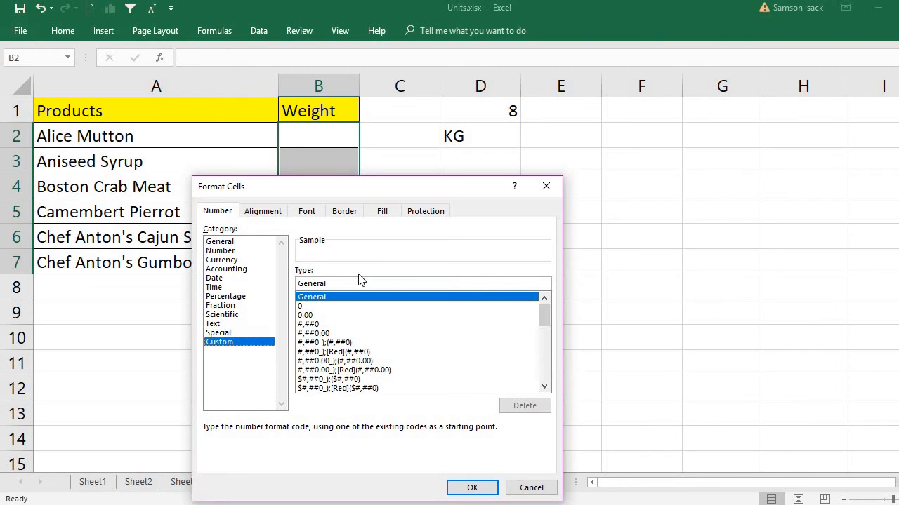
{"action": "left_click_drag", "start_coordinate": [356, 283], "coordinate": [288, 282]}
{"action": "key", "text": "BackSpace"}
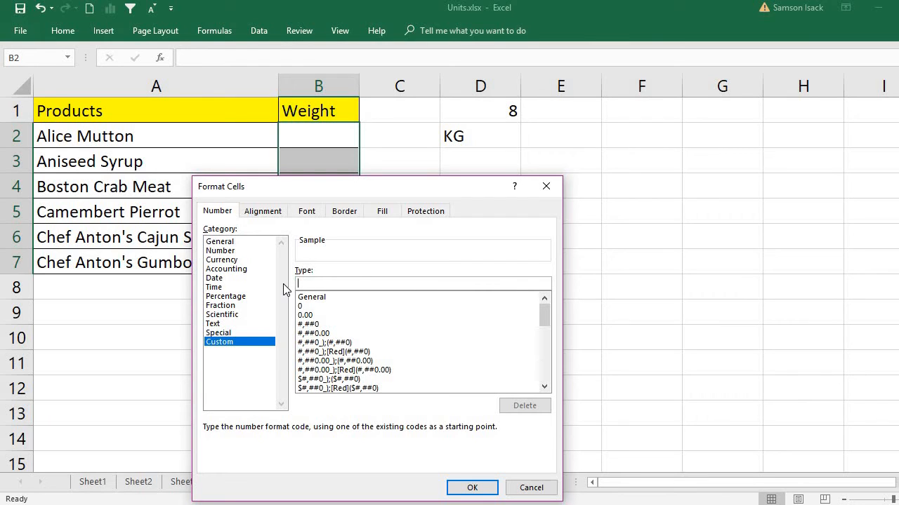
{"action": "type", "text": "0"}
{"action": "type", "text": "\""}
{"action": "type", "text": "KG"}
{"action": "left_click_drag", "start_coordinate": [383, 190], "coordinate": [365, 87]}
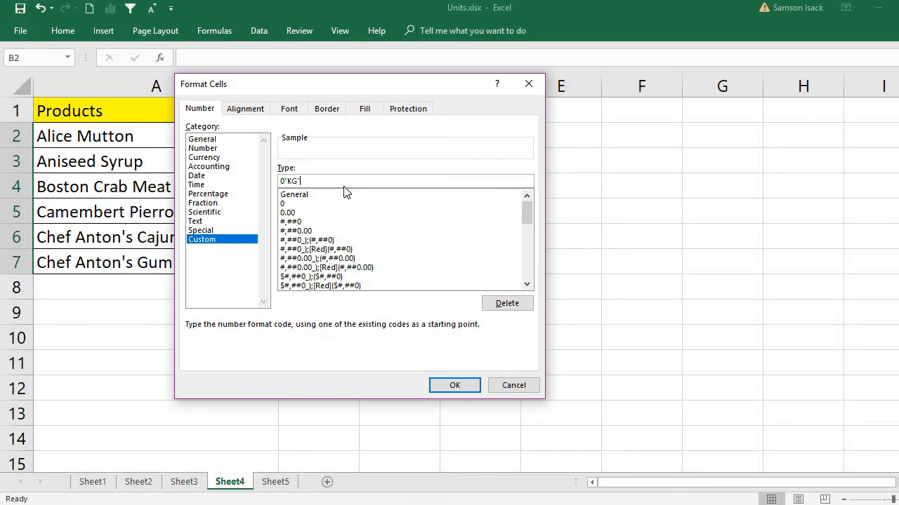
{"action": "left_click", "coordinate": [468, 389]}
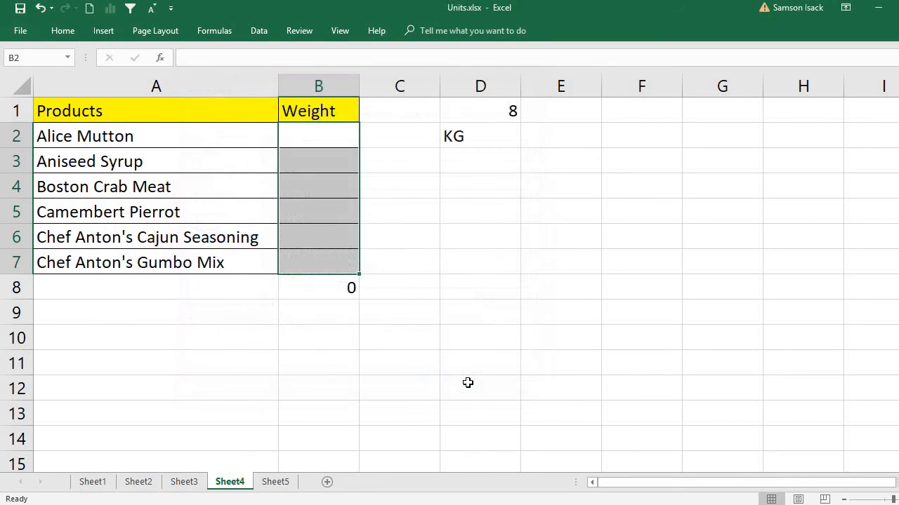
Enter the plain number 34 as the weight of Alice Mutton in cell B2.
{"action": "key", "text": "shift+Up"}
{"action": "left_click", "coordinate": [340, 134]}
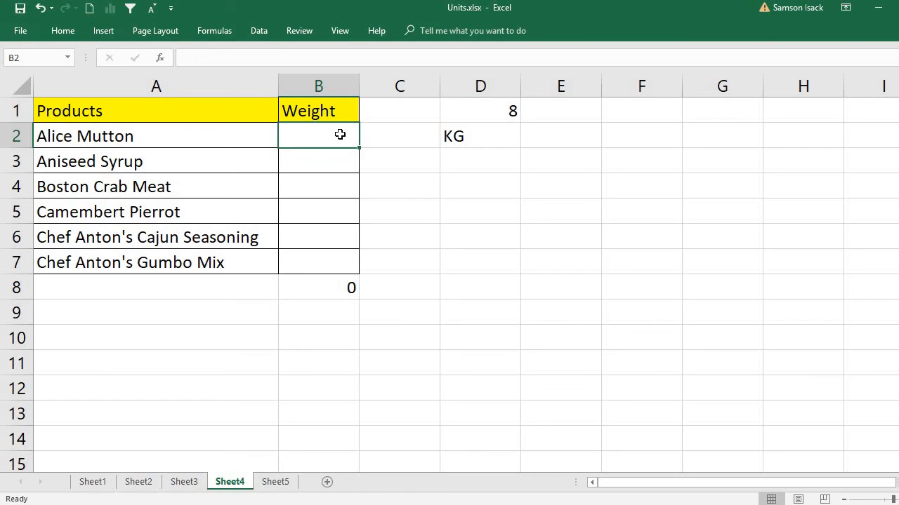
{"action": "type", "text": "34"}
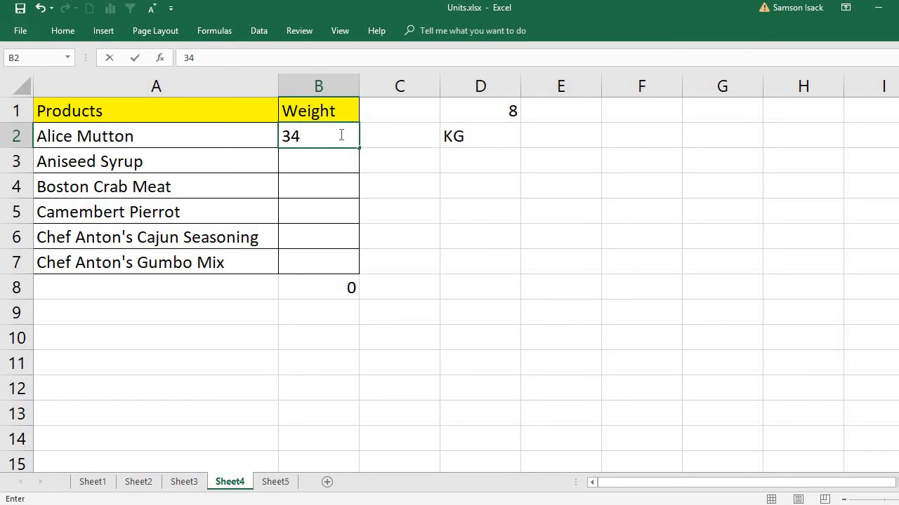
{"action": "key", "text": "Return"}
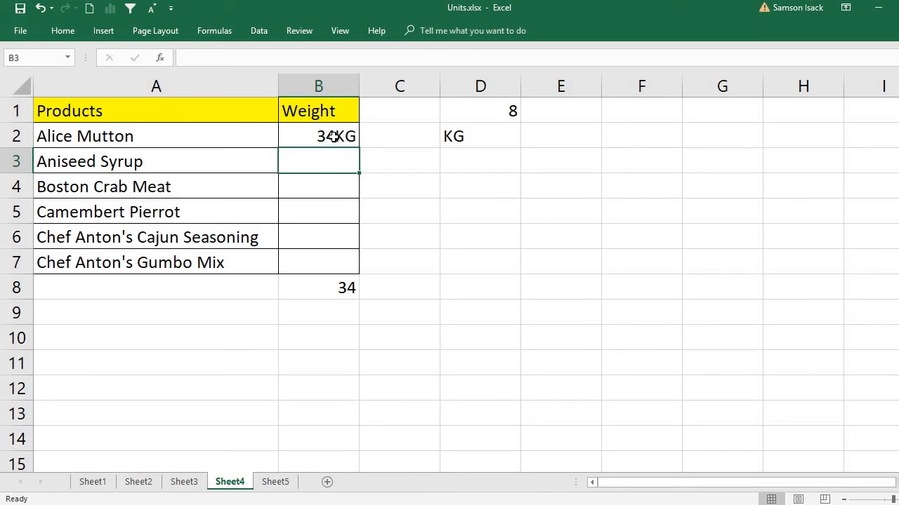
Add a space before the unit in the custom number format of B2:B7, making it 0" KG".
{"action": "left_click_drag", "start_coordinate": [333, 136], "coordinate": [339, 262]}
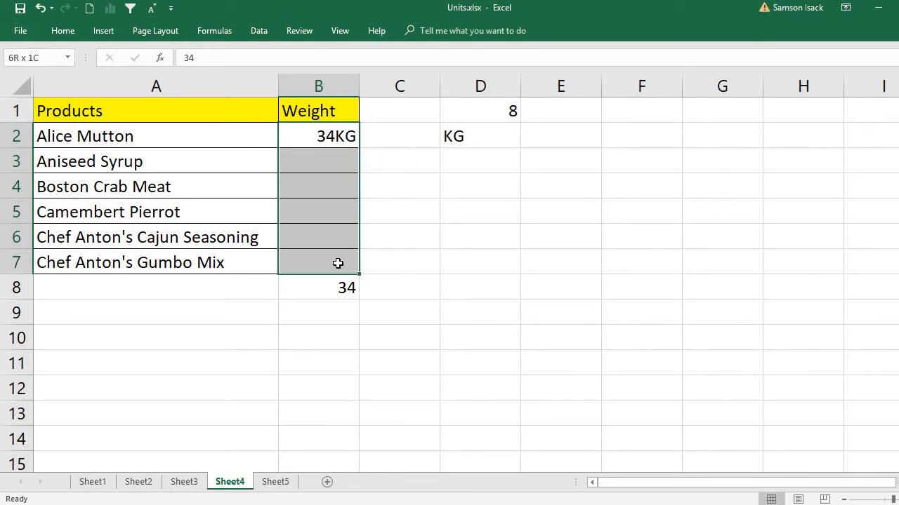
{"action": "right_click", "coordinate": [333, 202]}
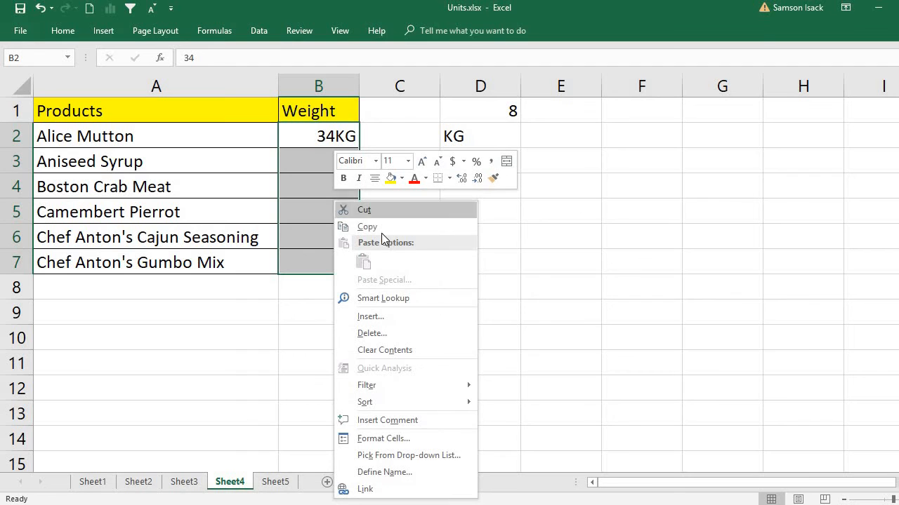
{"action": "left_click", "coordinate": [388, 430]}
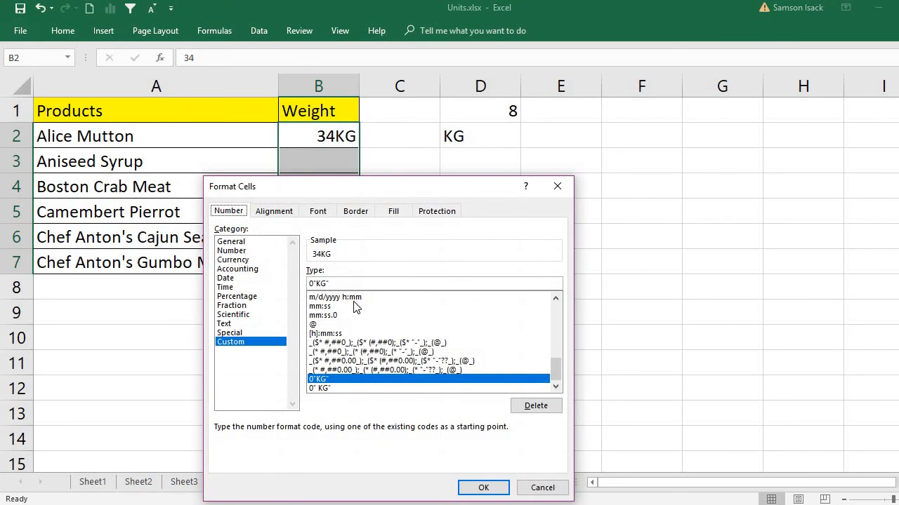
{"action": "left_click", "coordinate": [316, 283]}
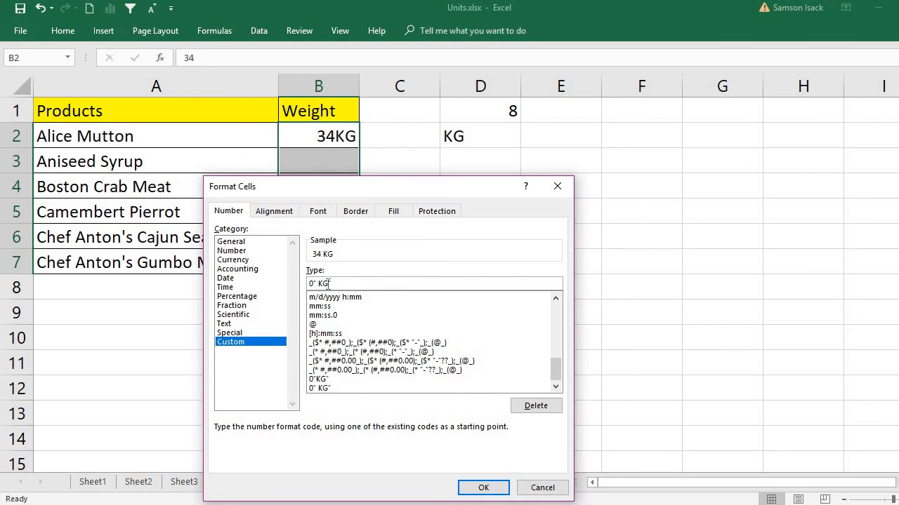
{"action": "left_click", "coordinate": [483, 488]}
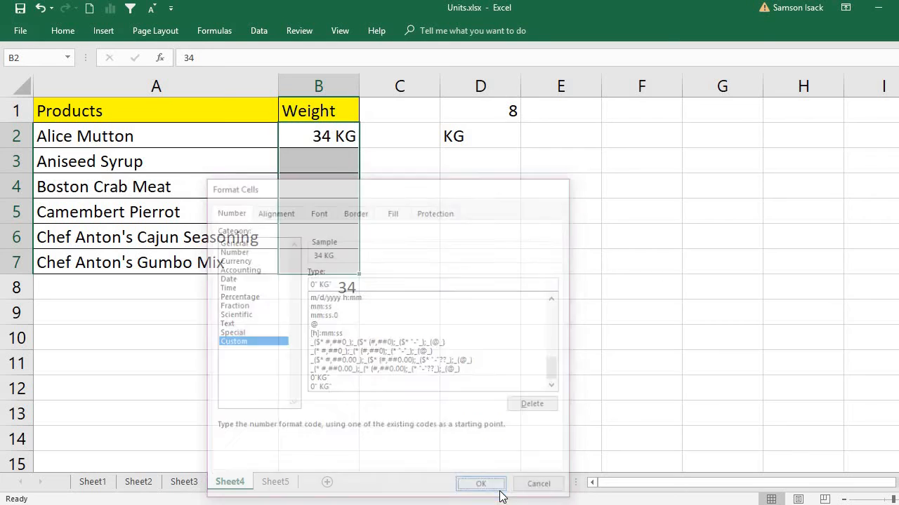
Enter the plain numbers 5, 78, 32, 1 and 10 as weights for the remaining products in B3:B7.
{"action": "left_click", "coordinate": [346, 158]}
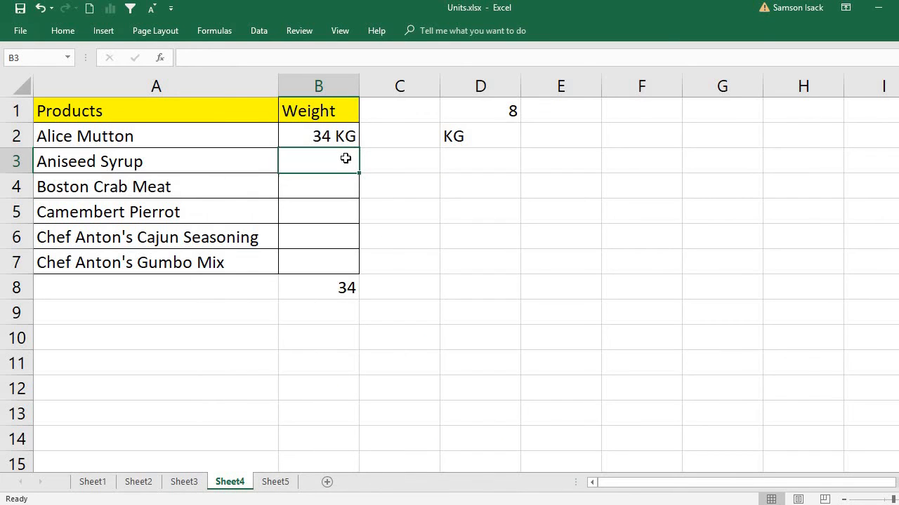
{"action": "type", "text": "5"}
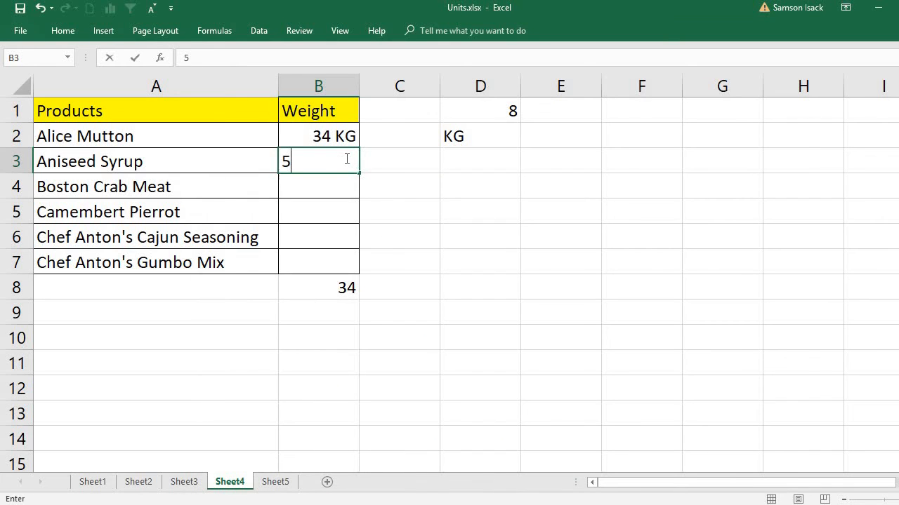
{"action": "key", "text": "Return"}
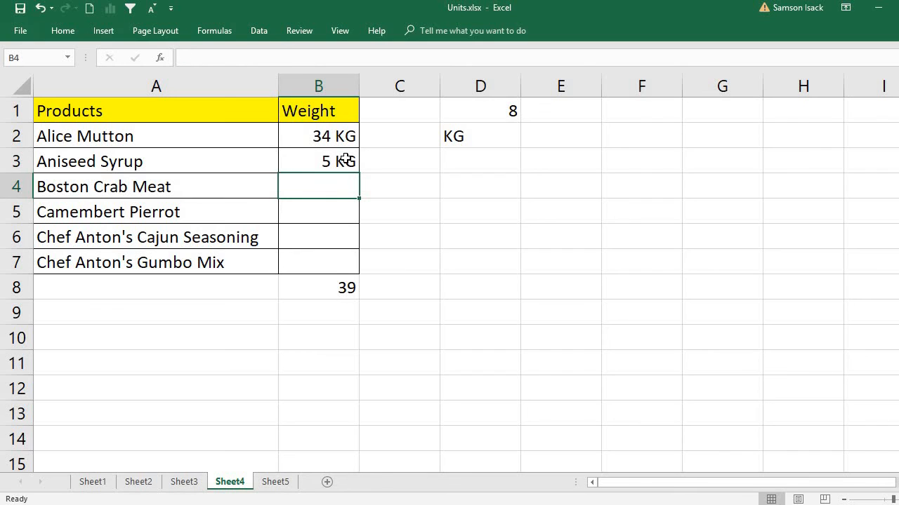
{"action": "type", "text": "78"}
{"action": "key", "text": "Return"}
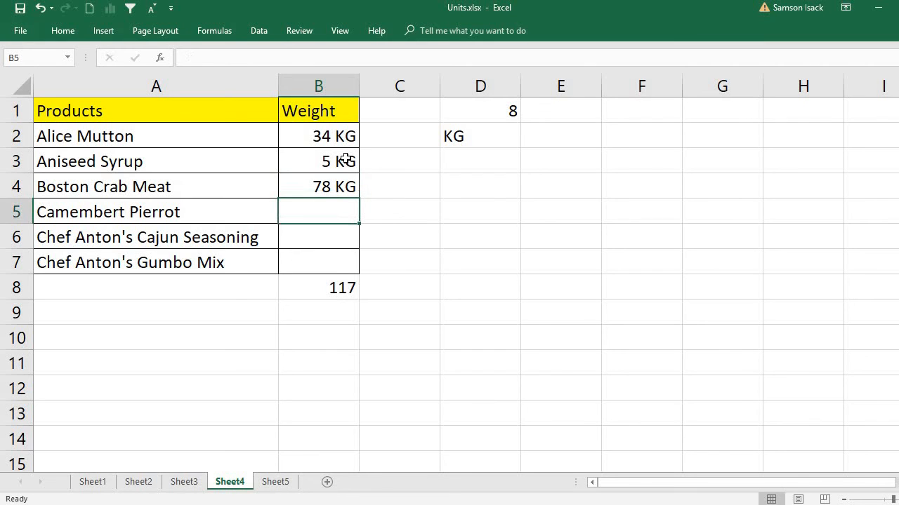
{"action": "type", "text": "32"}
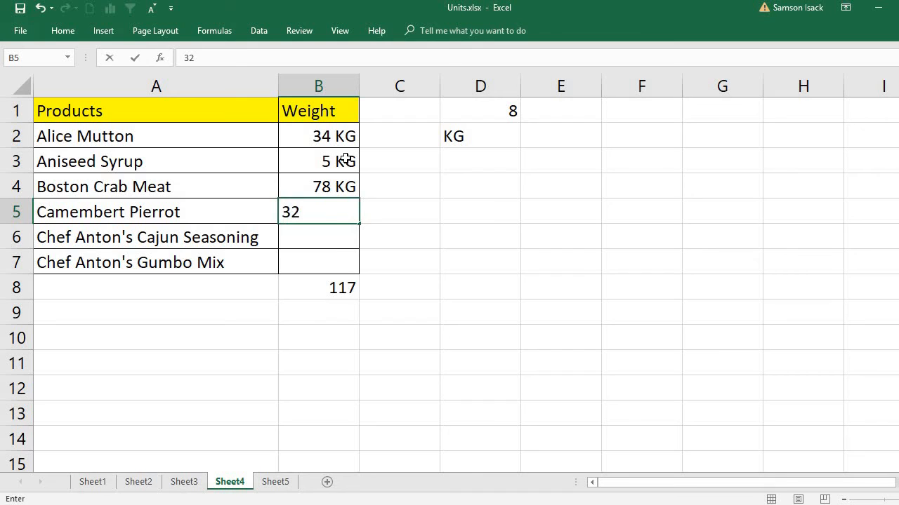
{"action": "key", "text": "Return"}
{"action": "type", "text": "1"}
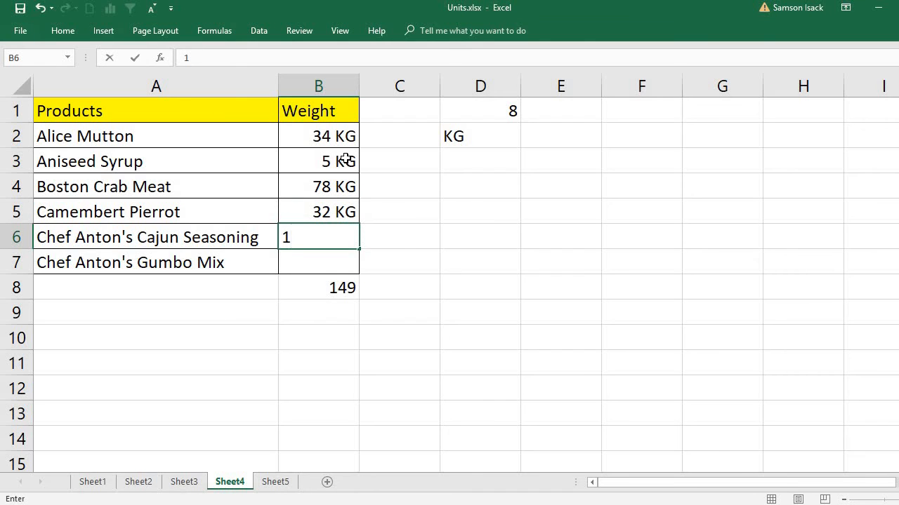
{"action": "key", "text": "Return"}
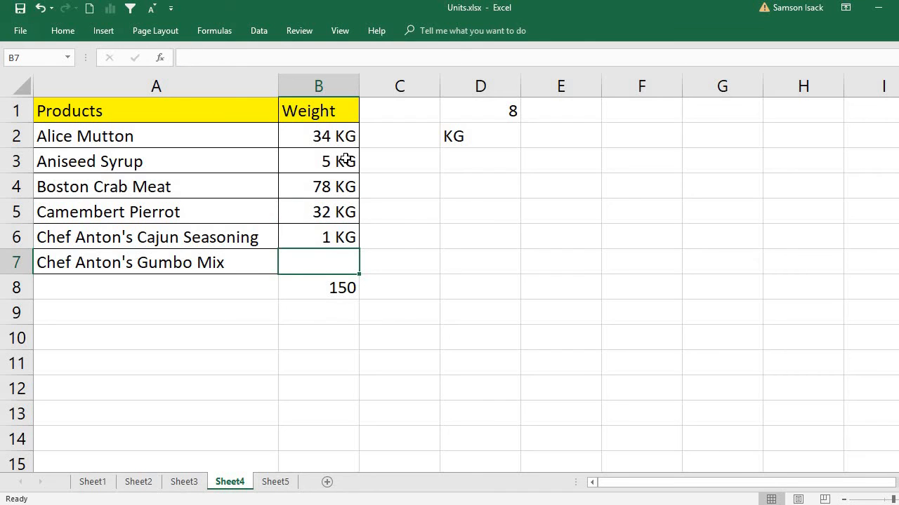
{"action": "type", "text": "10"}
{"action": "key", "text": "Return"}
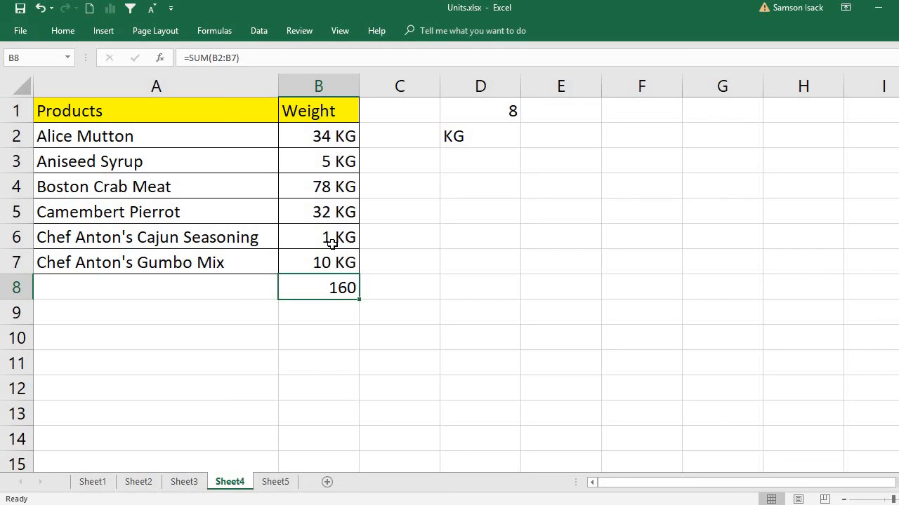
Replace the total in cell B8 with the formula =B2+B3 and select that cell again.
{"action": "type", "text": "="}
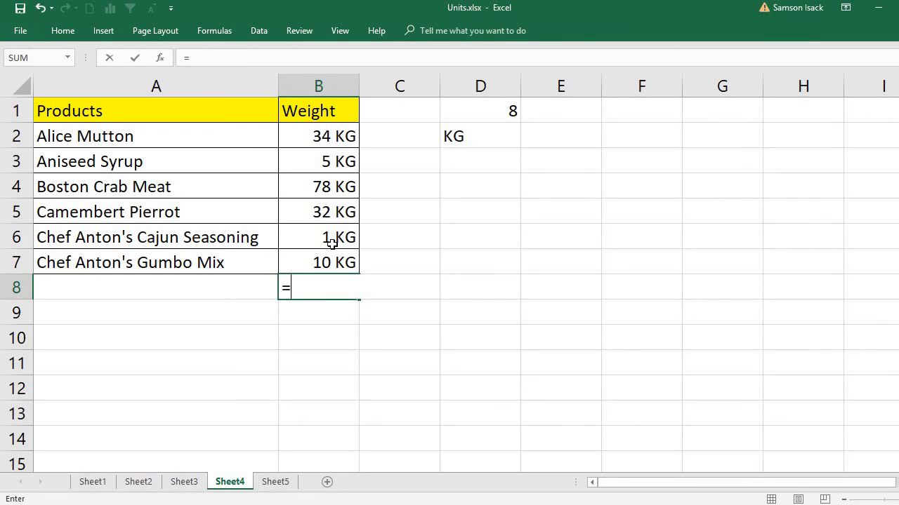
{"action": "left_click", "coordinate": [332, 137]}
{"action": "type", "text": "+"}
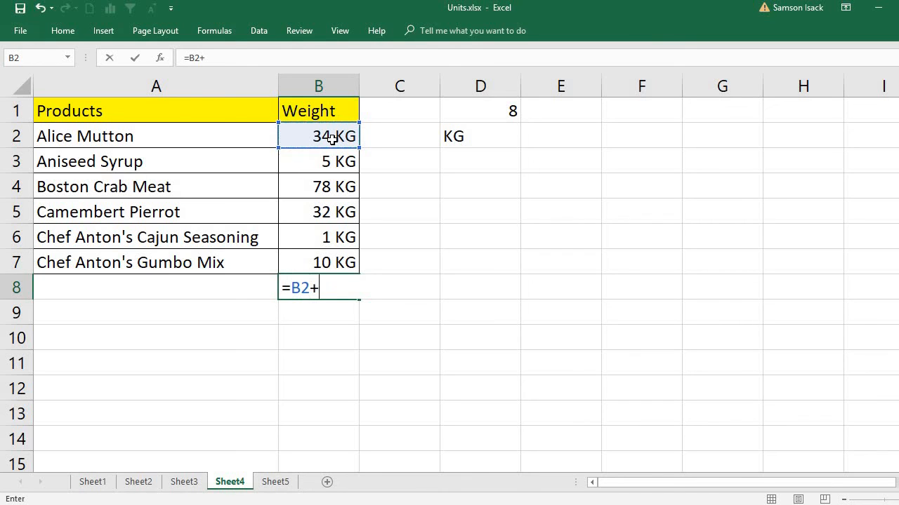
{"action": "left_click", "coordinate": [330, 173]}
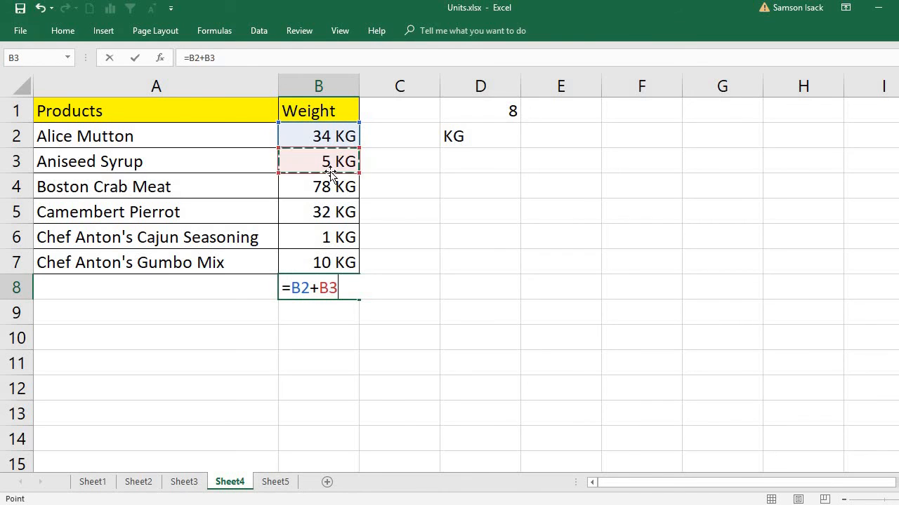
{"action": "key", "text": "Return"}
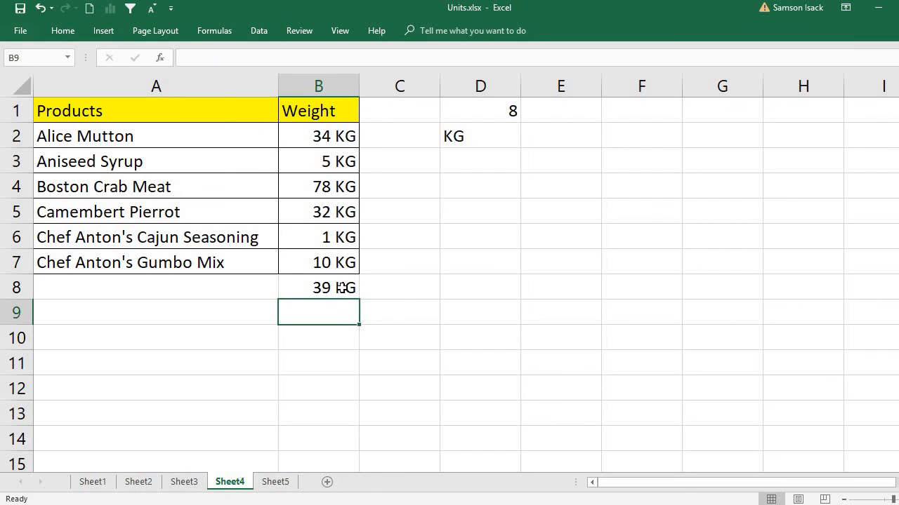
{"action": "left_click", "coordinate": [341, 288]}
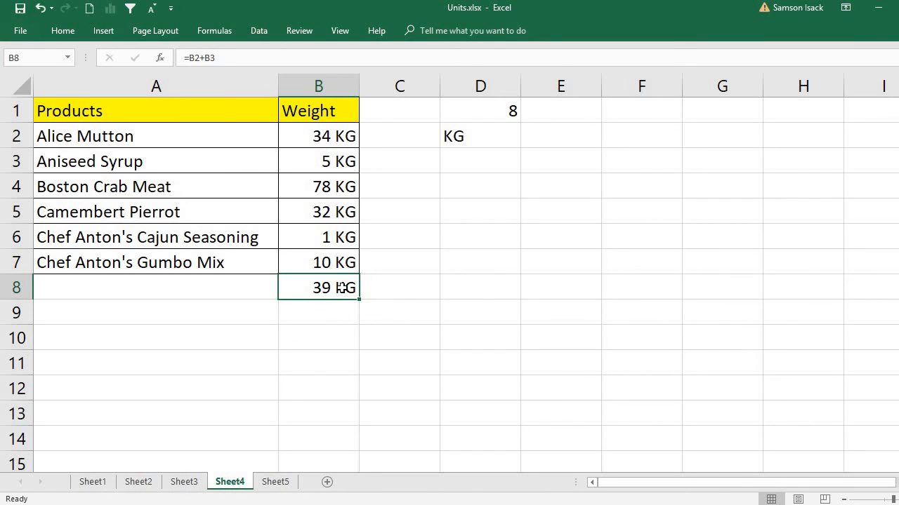